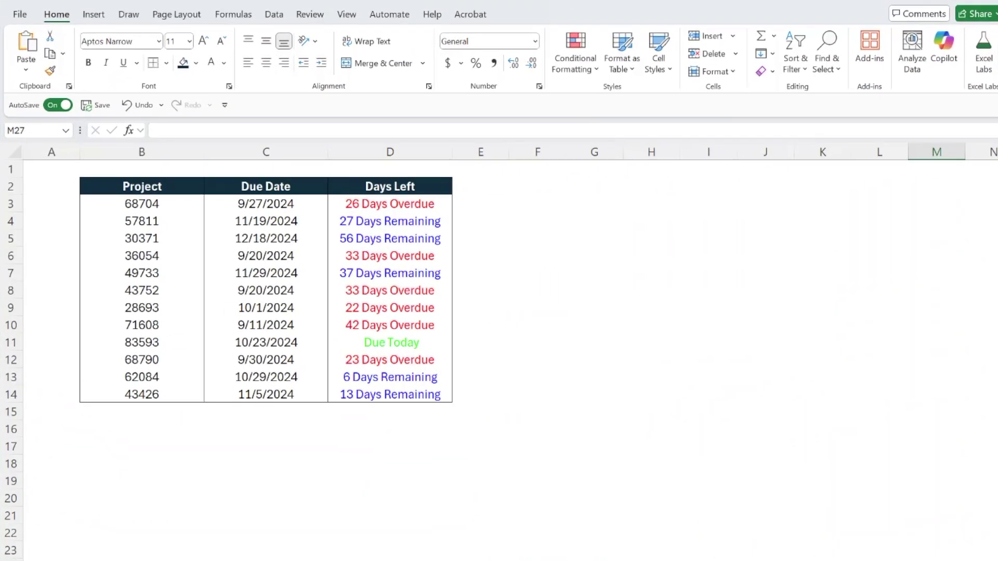
# Recalculate the workbook three times with F9 to regenerate the random due dates
pyautogui.press('F9')
pyautogui.press('F9')
pyautogui.press('F9')
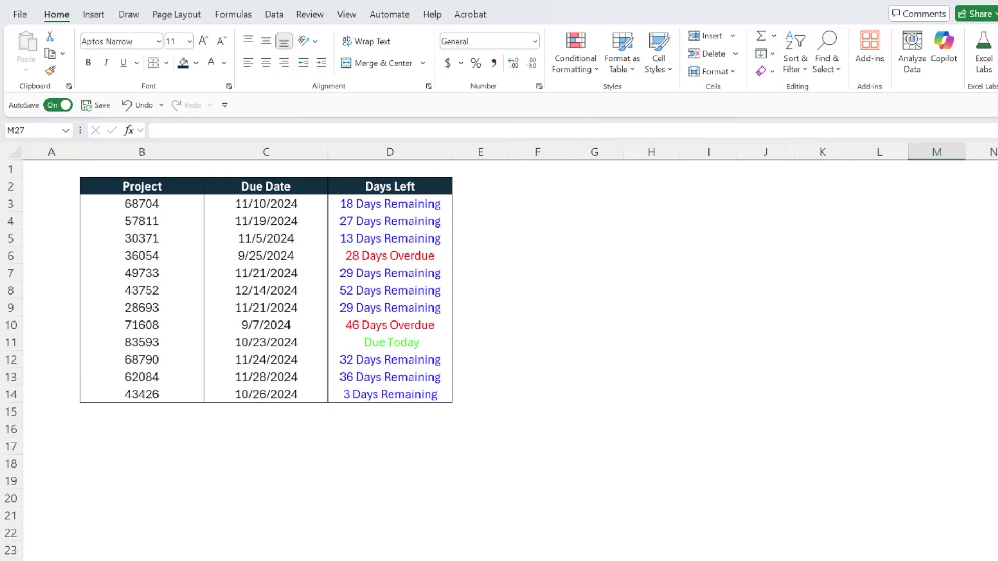
pyautogui.press('F9')
pyautogui.press('F9')
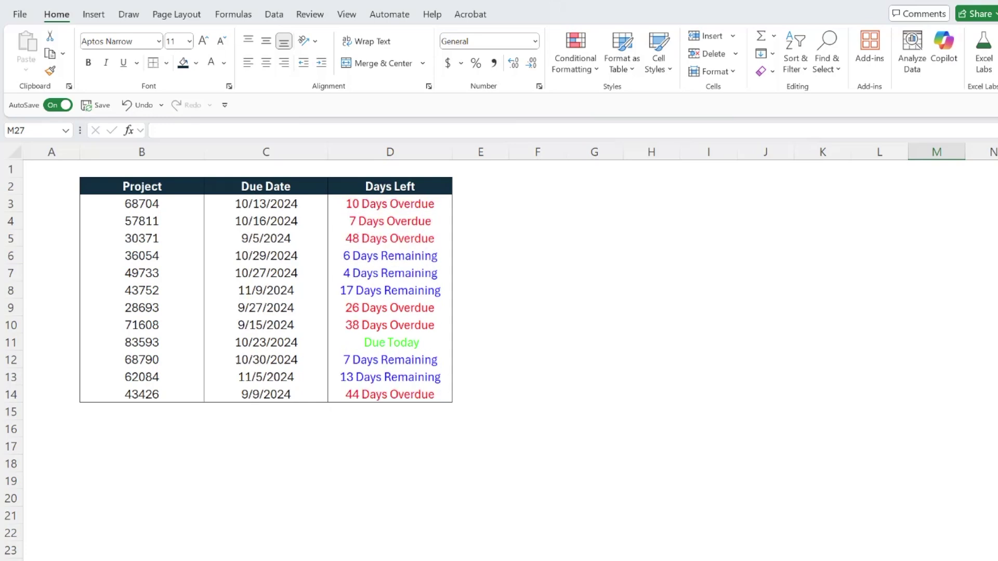
pyautogui.press('F9')
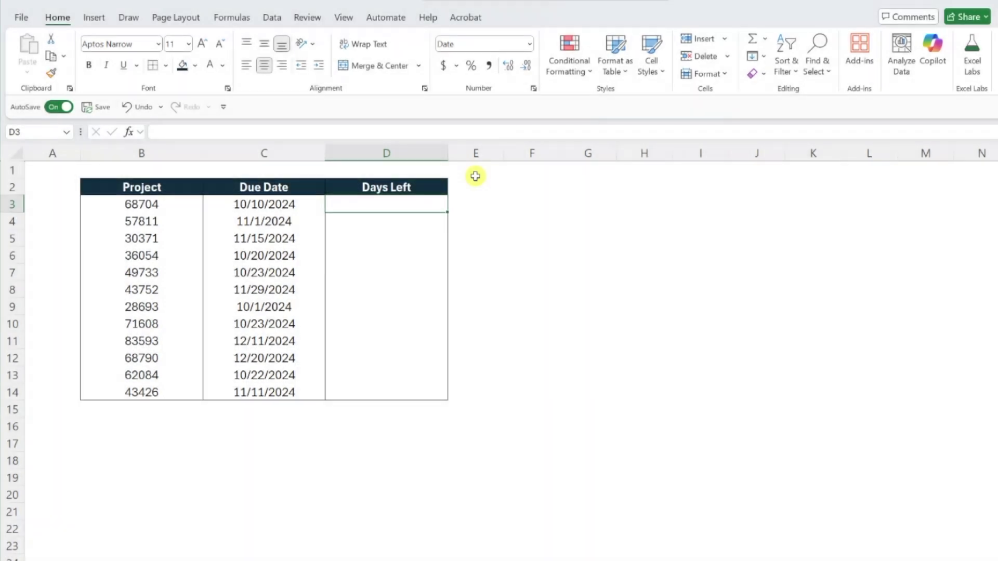
# Enter =TODAY()-C3 in D3 and fill it down the Days Left column to D14
pyautogui.write('=today')
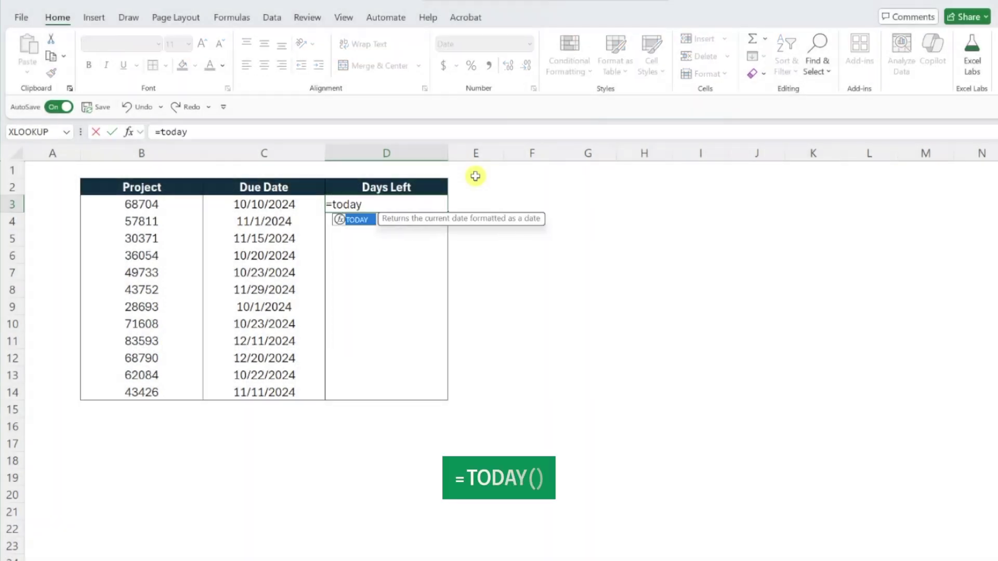
pyautogui.press('Tab')
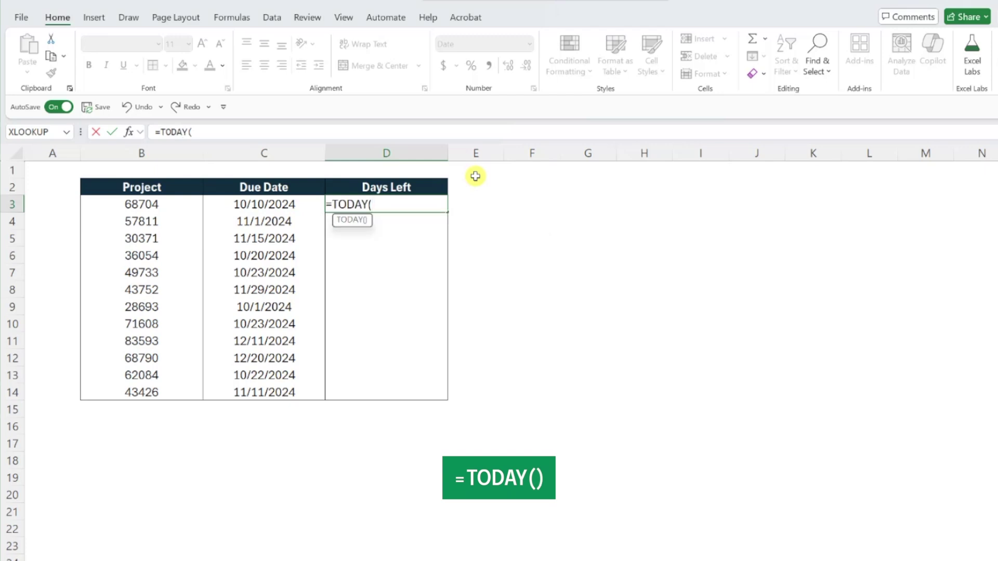
pyautogui.write(')-')
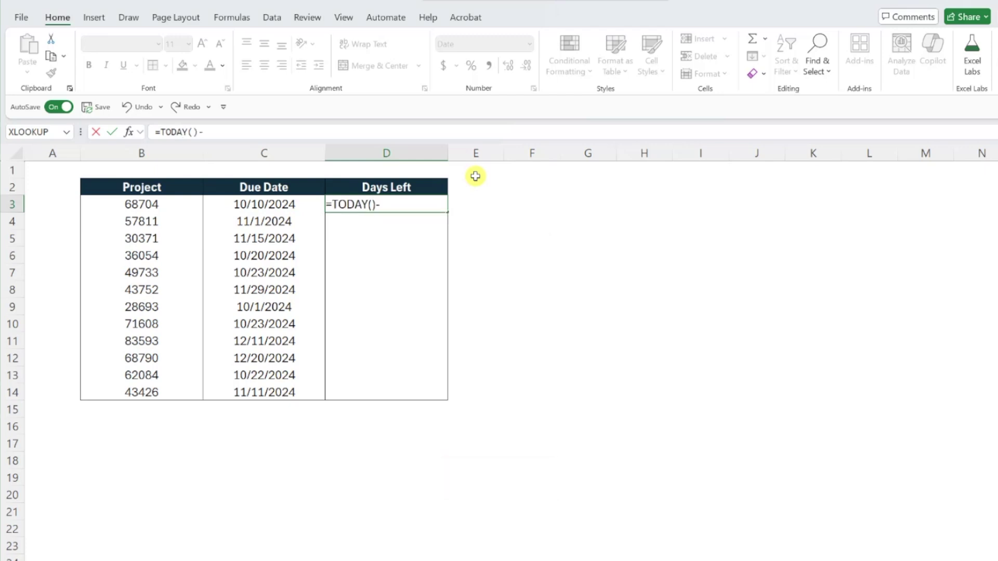
pyautogui.click(309, 205)
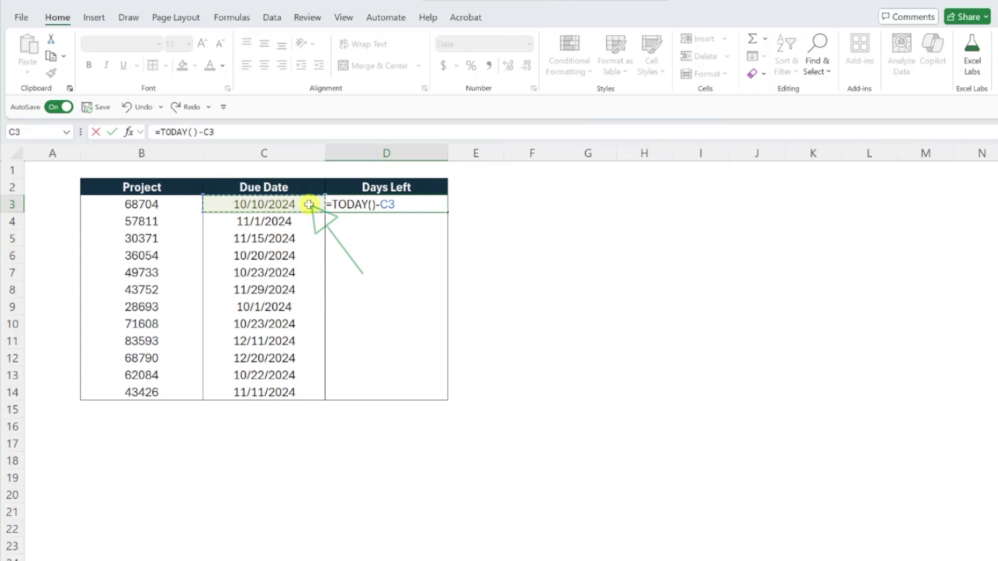
pyautogui.press('Return')
pyautogui.click(333, 204)
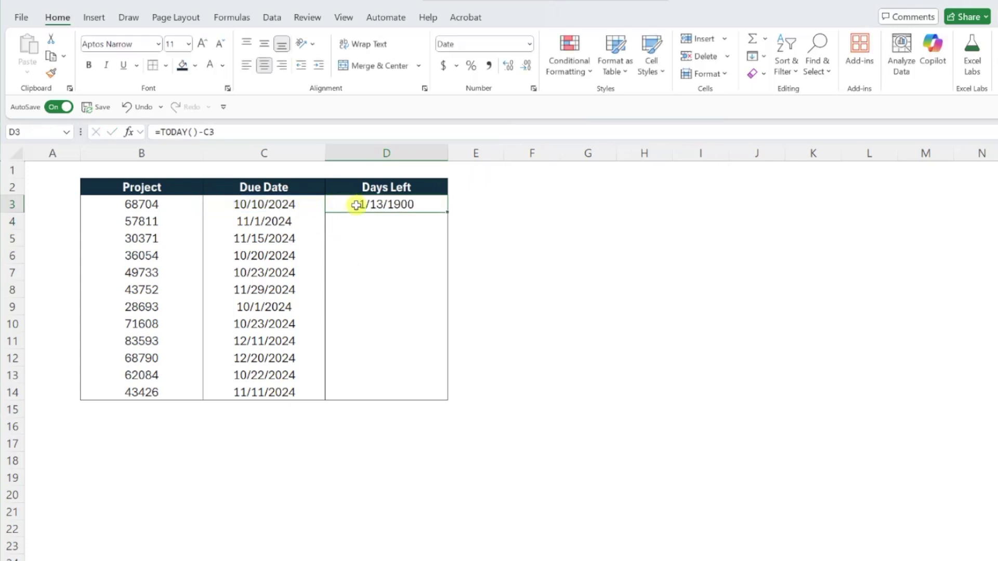
pyautogui.doubleClick(447, 212)
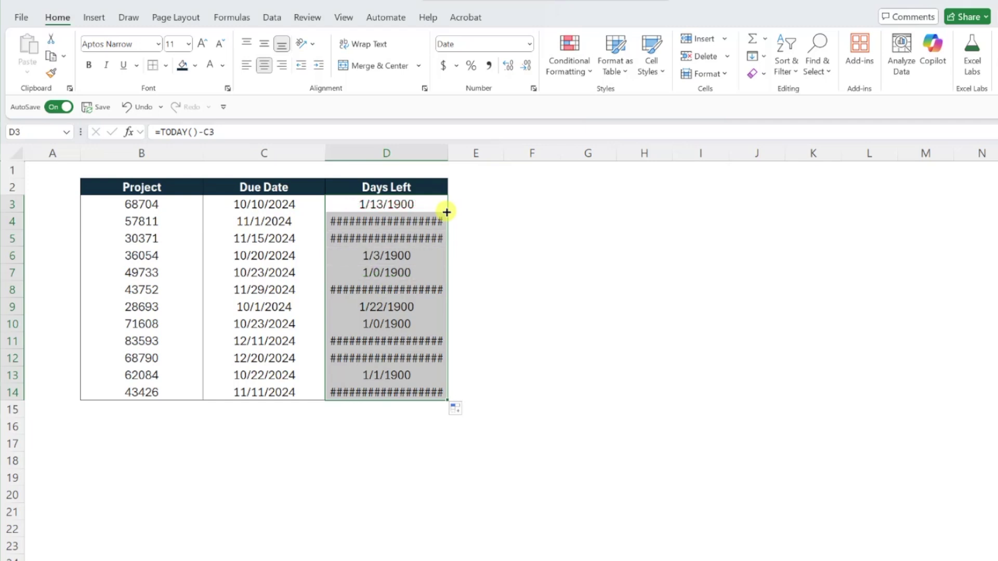
# Open the Custom number format for the Days Left cells and select the m/d/yyyy code
pyautogui.click(529, 44)
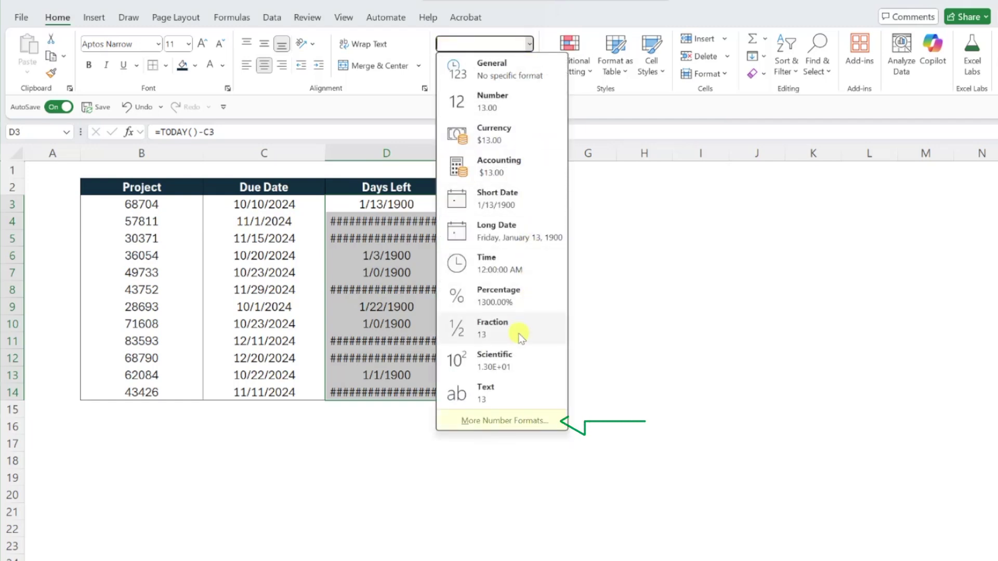
pyautogui.click(508, 420)
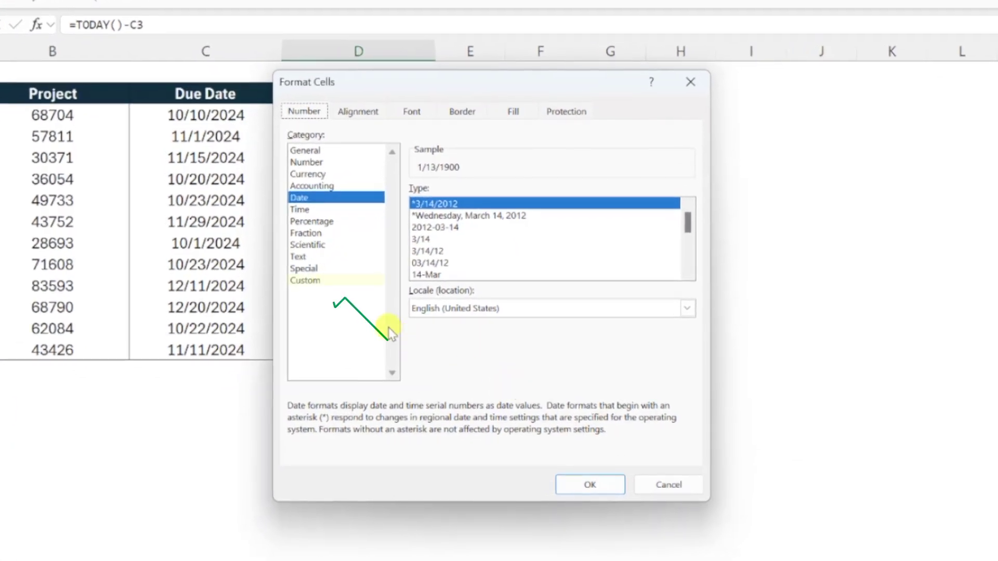
pyautogui.click(326, 282)
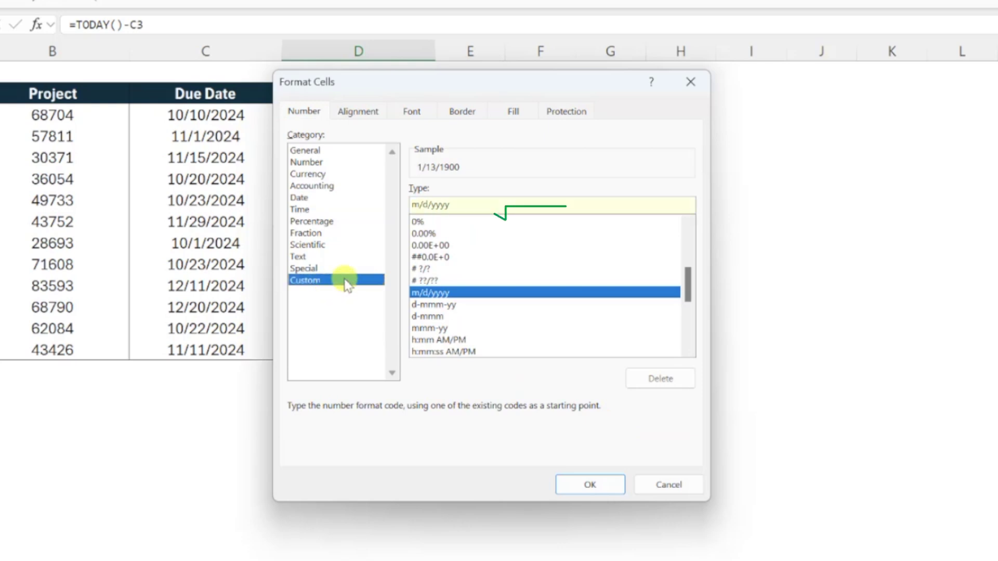
pyautogui.moveTo(465, 204); pyautogui.dragTo(391, 203)
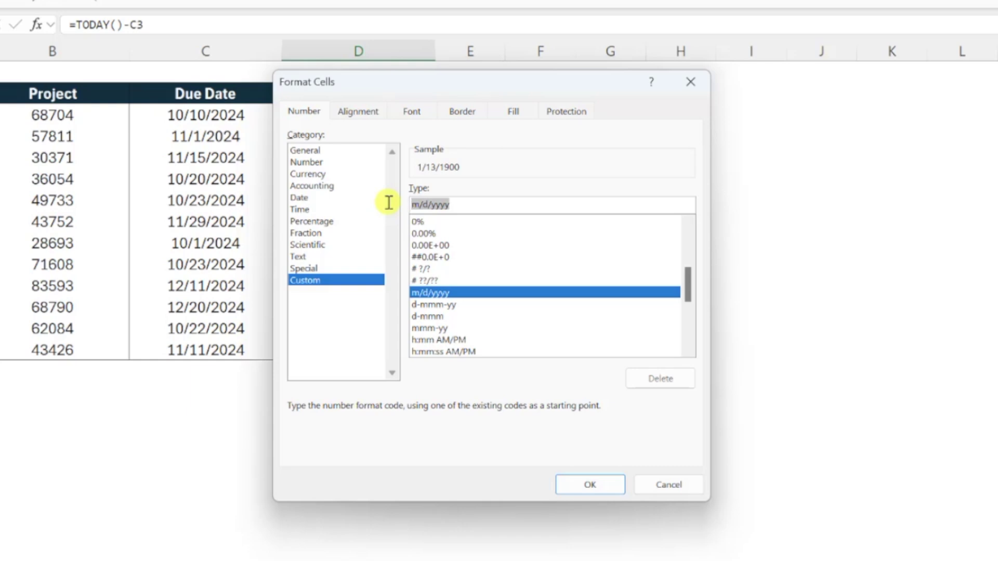
# Apply the custom format [red]# "Days Overdue";[blue]# "Days Remaining";[green] "Due Today"
pyautogui.write('[red]')
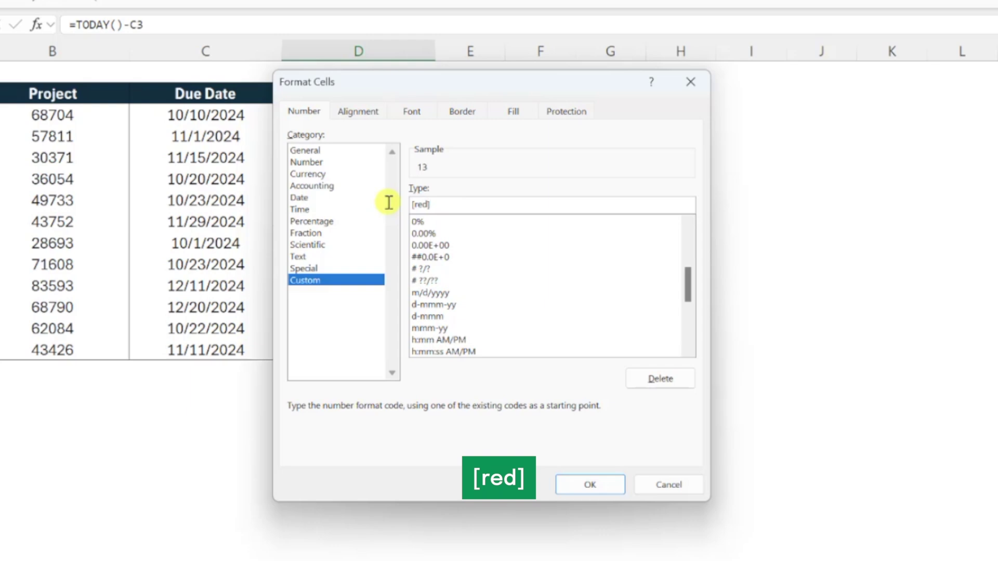
pyautogui.write('#')
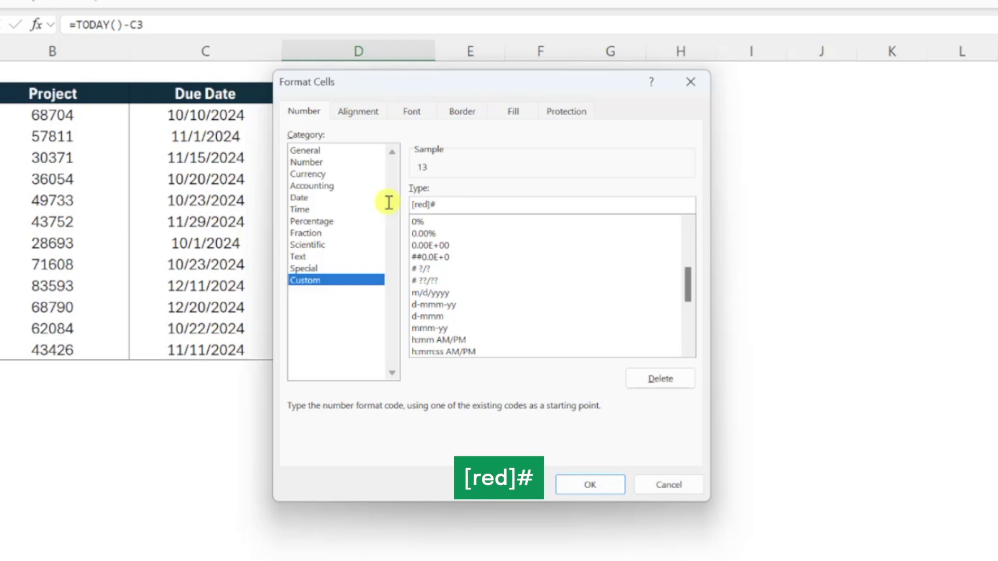
pyautogui.write(' "')
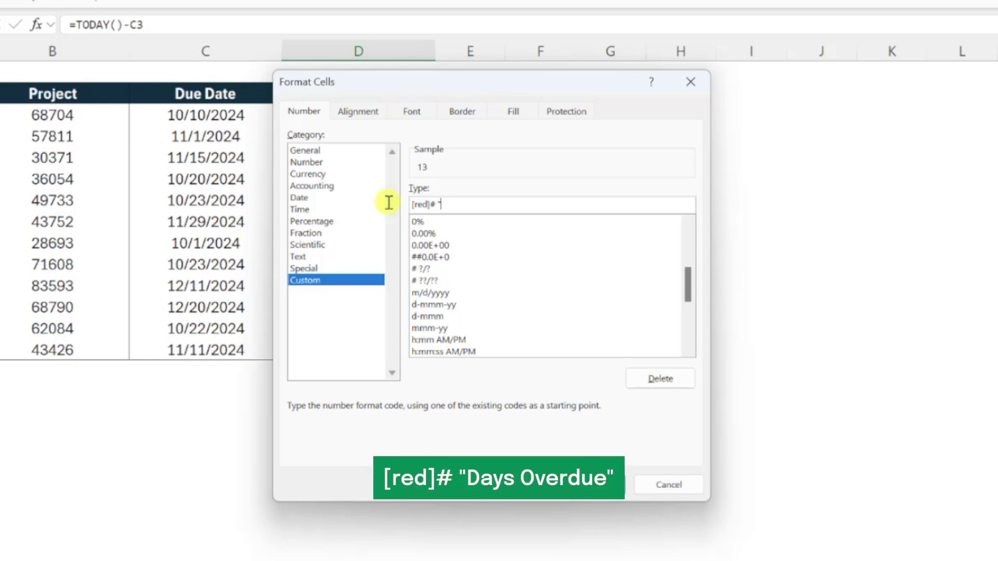
pyautogui.write('Days Overdue"')
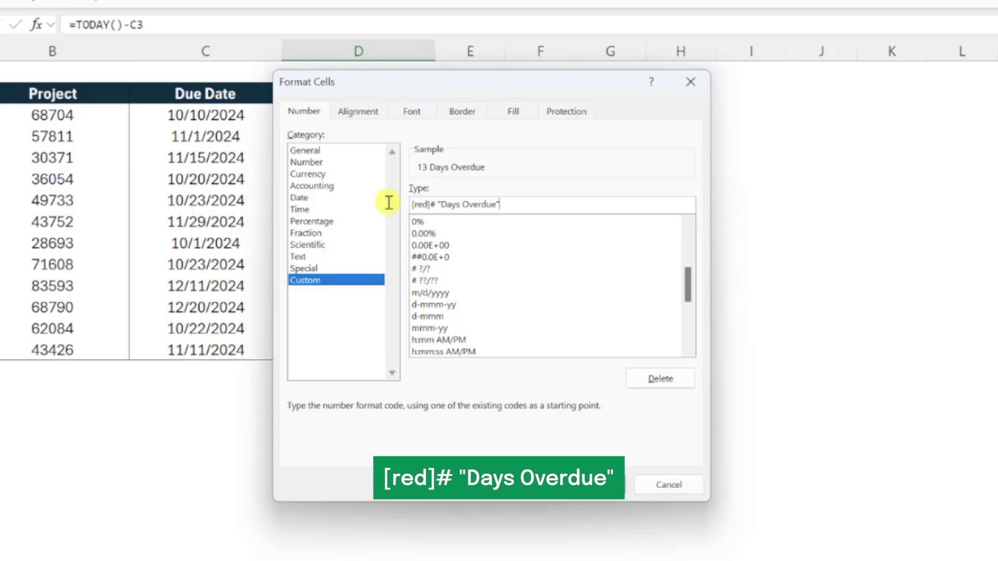
pyautogui.write(';')
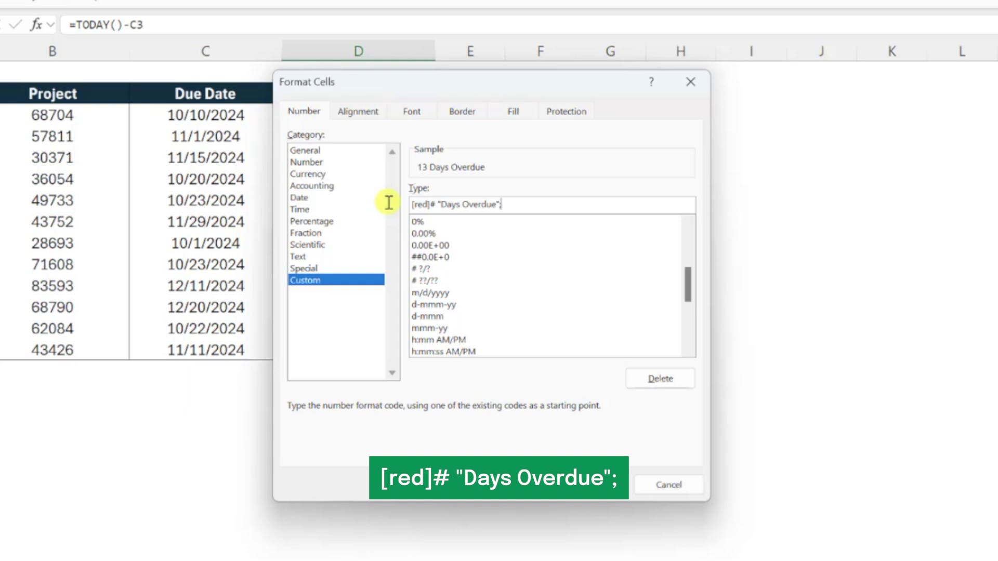
pyautogui.write('[blue]')
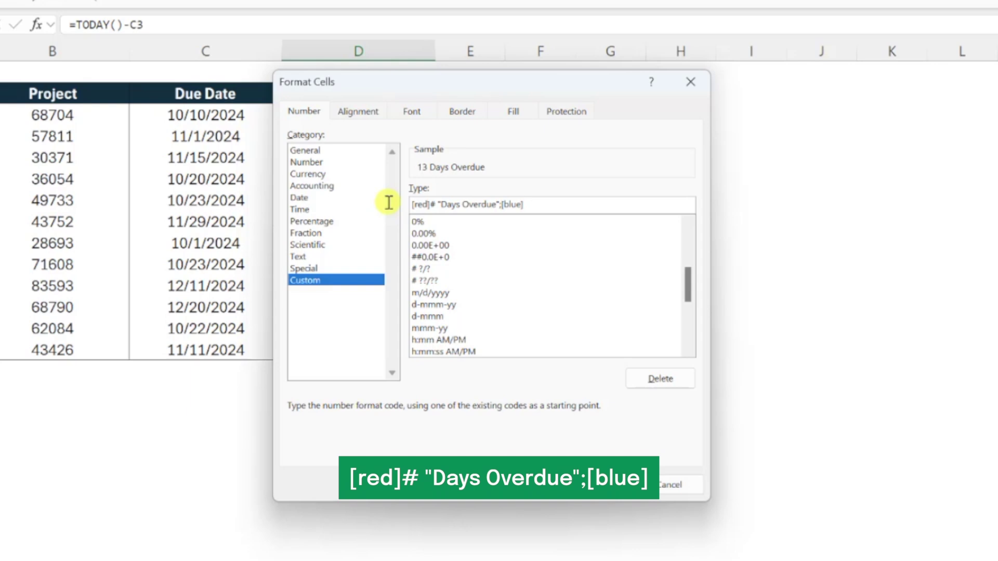
pyautogui.write('#')
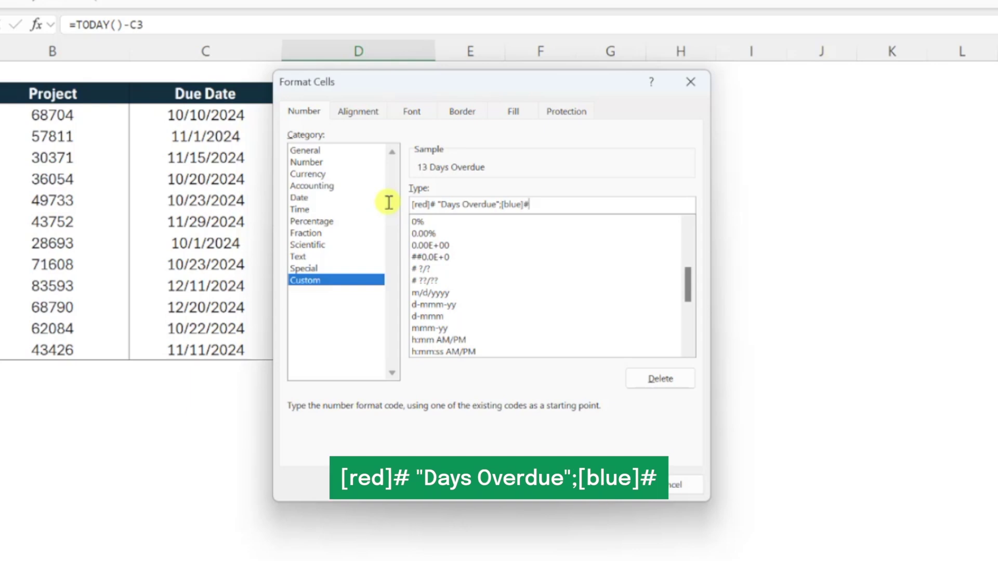
pyautogui.write(' "Days ')
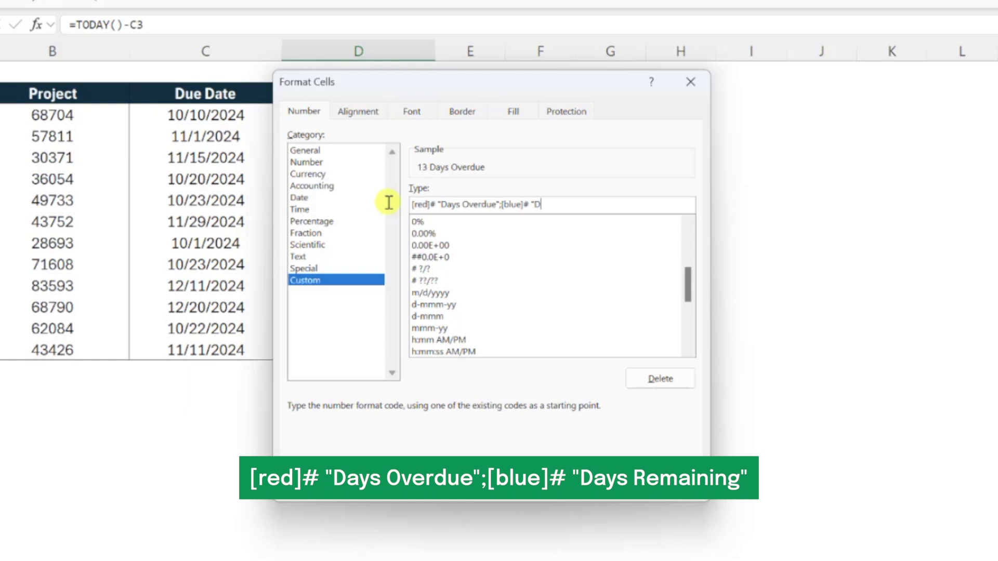
pyautogui.write('Remaining"')
pyautogui.write(';')
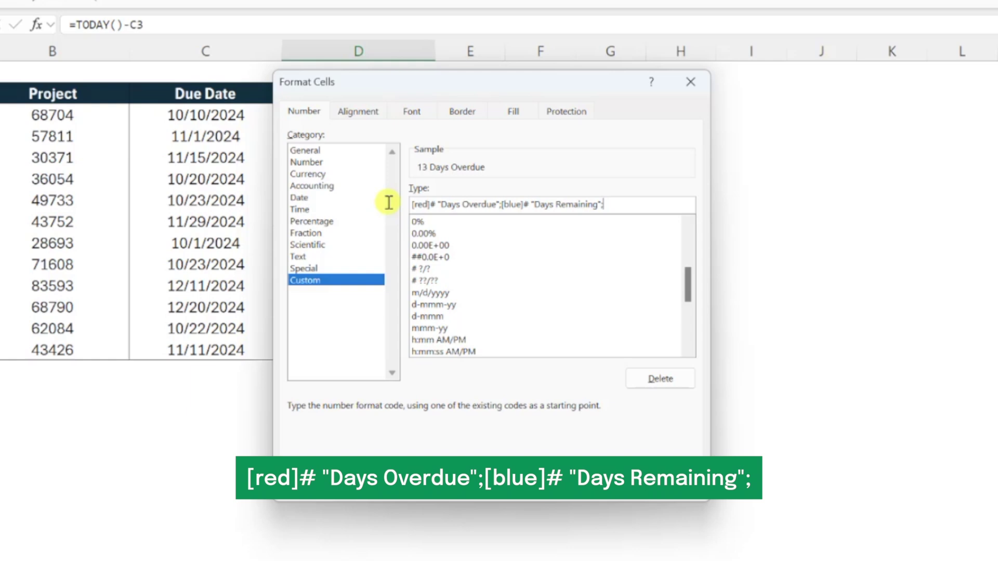
pyautogui.write('[green]')
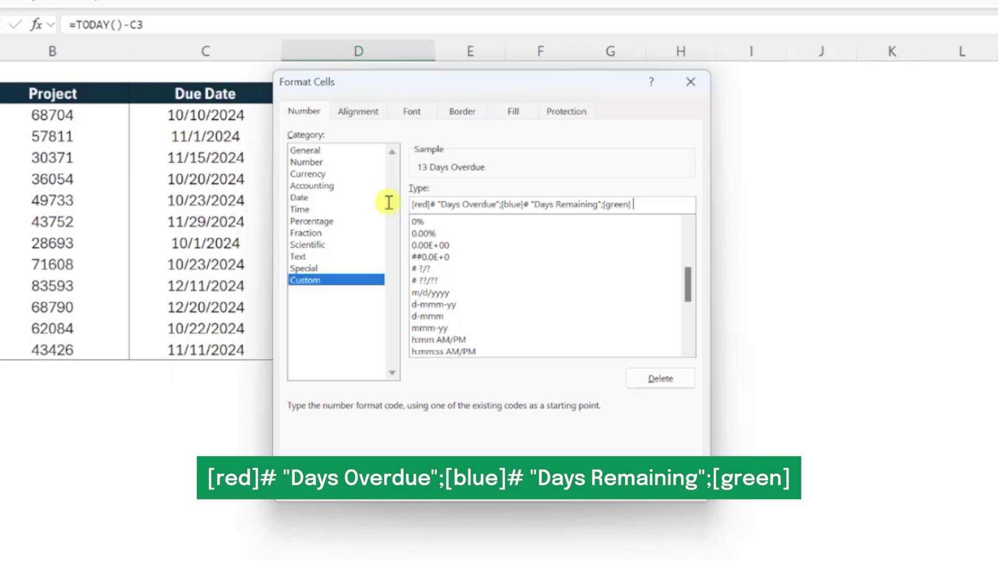
pyautogui.write('"Due ')
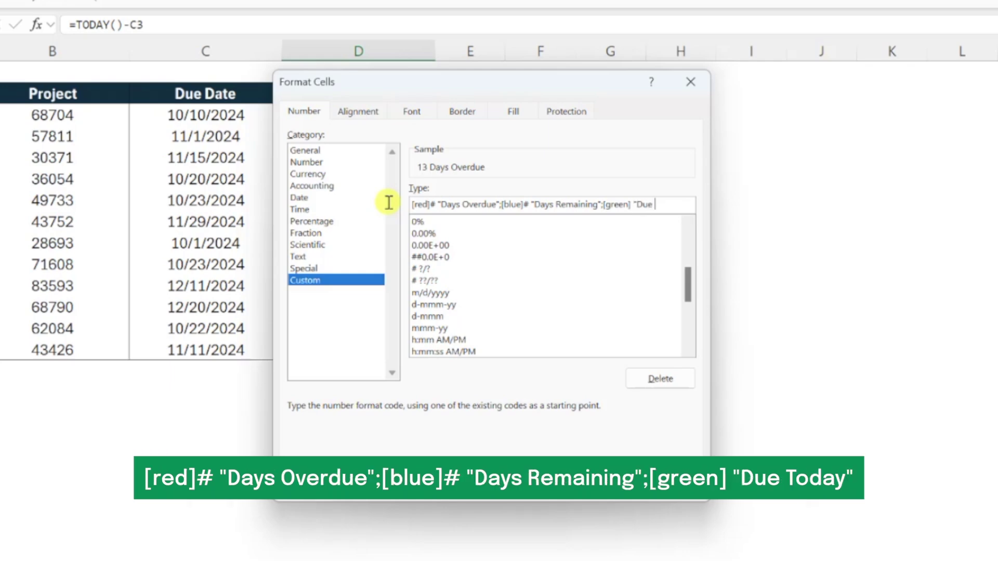
pyautogui.write('Today"')
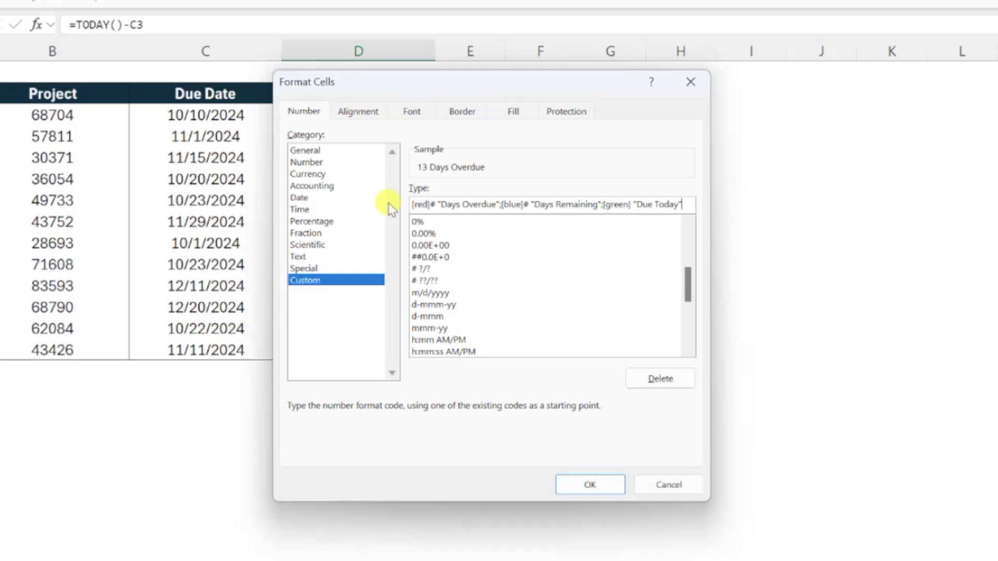
pyautogui.click(581, 484)
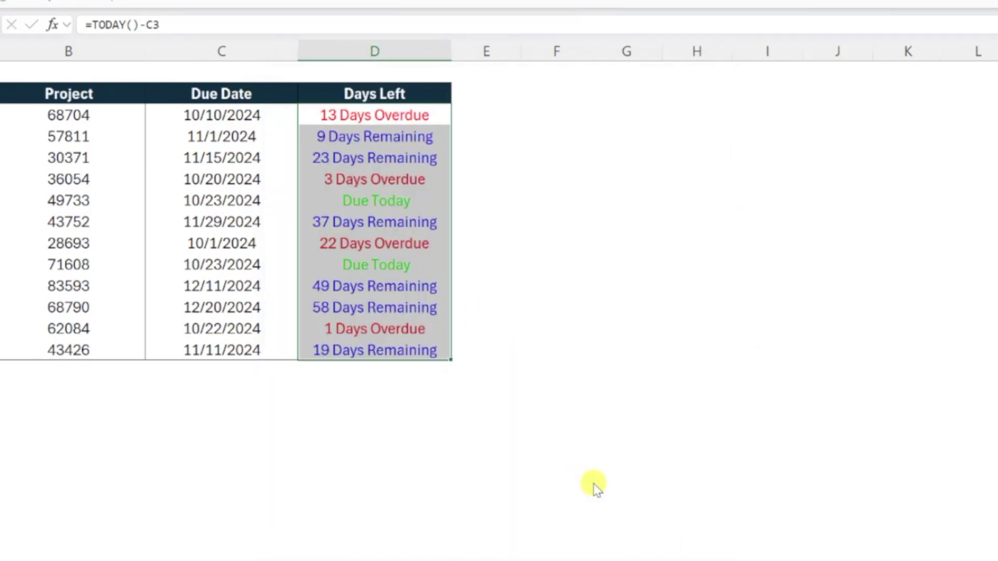
pyautogui.press('Up')
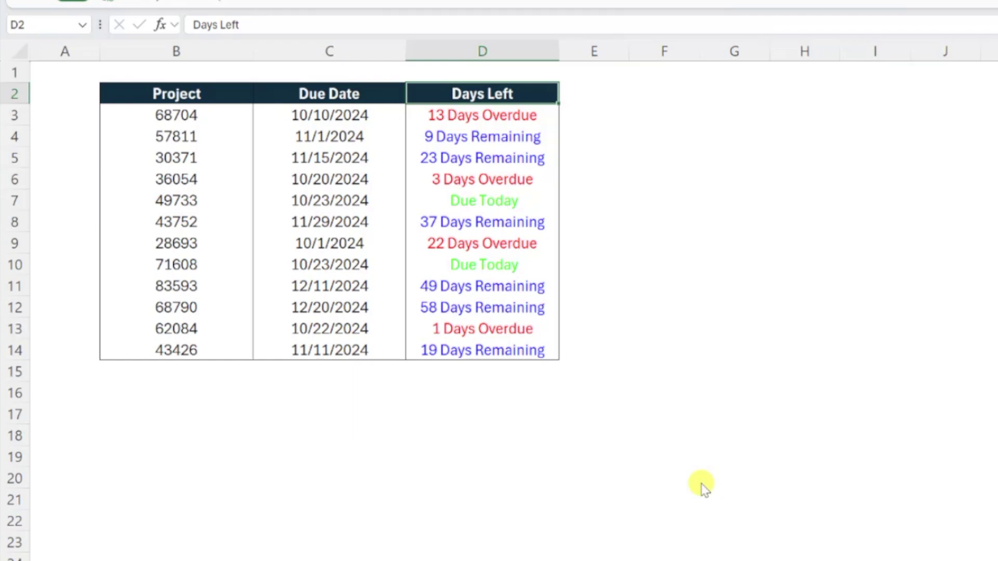
# Change the due date in C4 to 11/11/2024
pyautogui.click(383, 137)
pyautogui.write('11/11/')
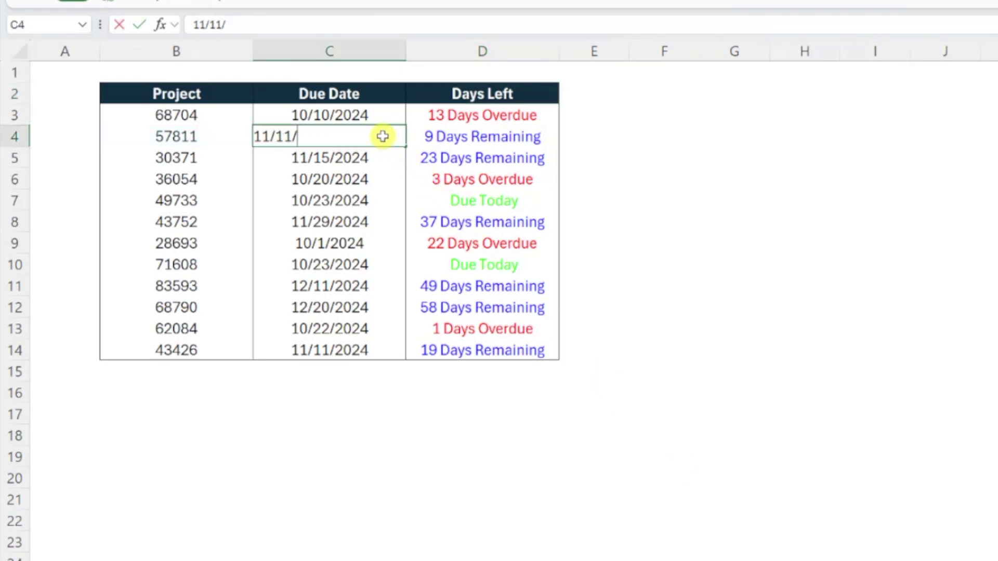
pyautogui.write('2024')
pyautogui.press('Return')
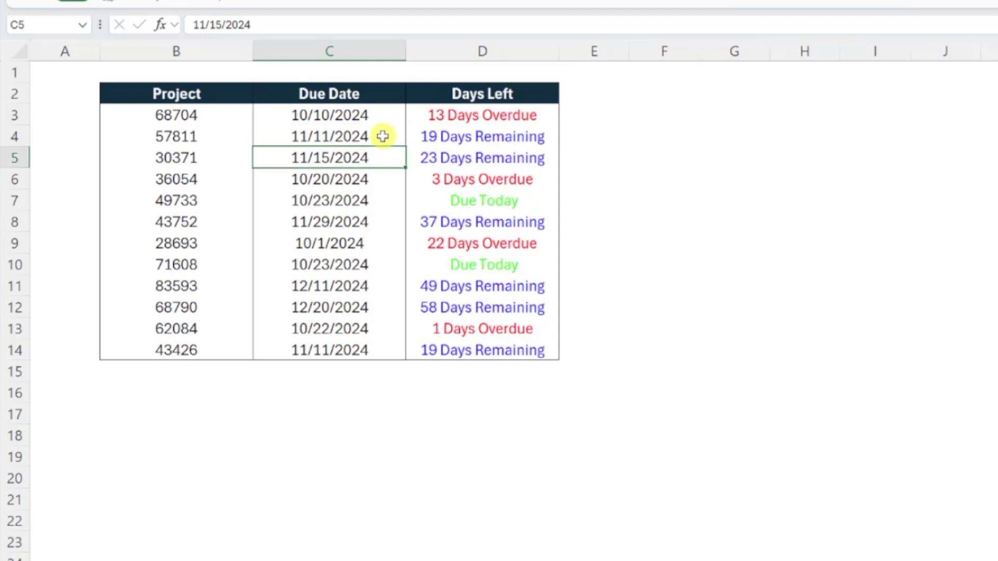